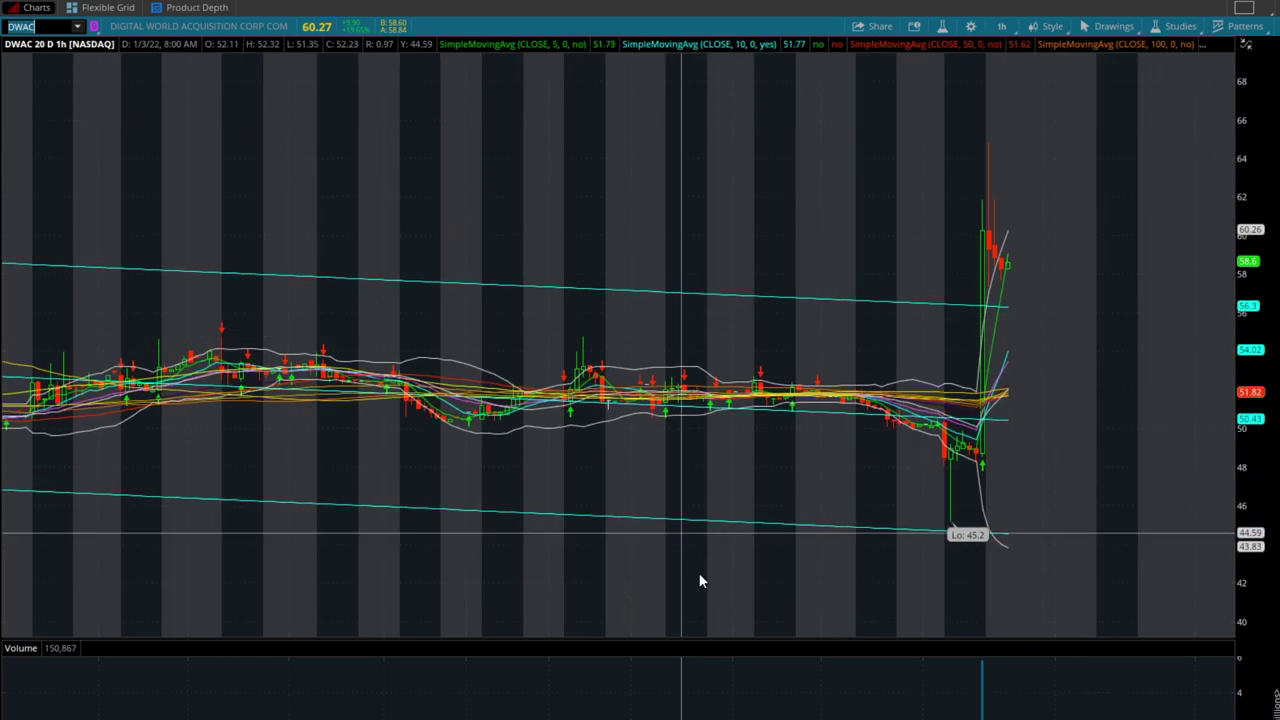
Switch the DWAC chart from hourly to the 1-year daily time frame (1 Y : 1D)
{"action": "left_click", "coordinate": [1001, 26]}
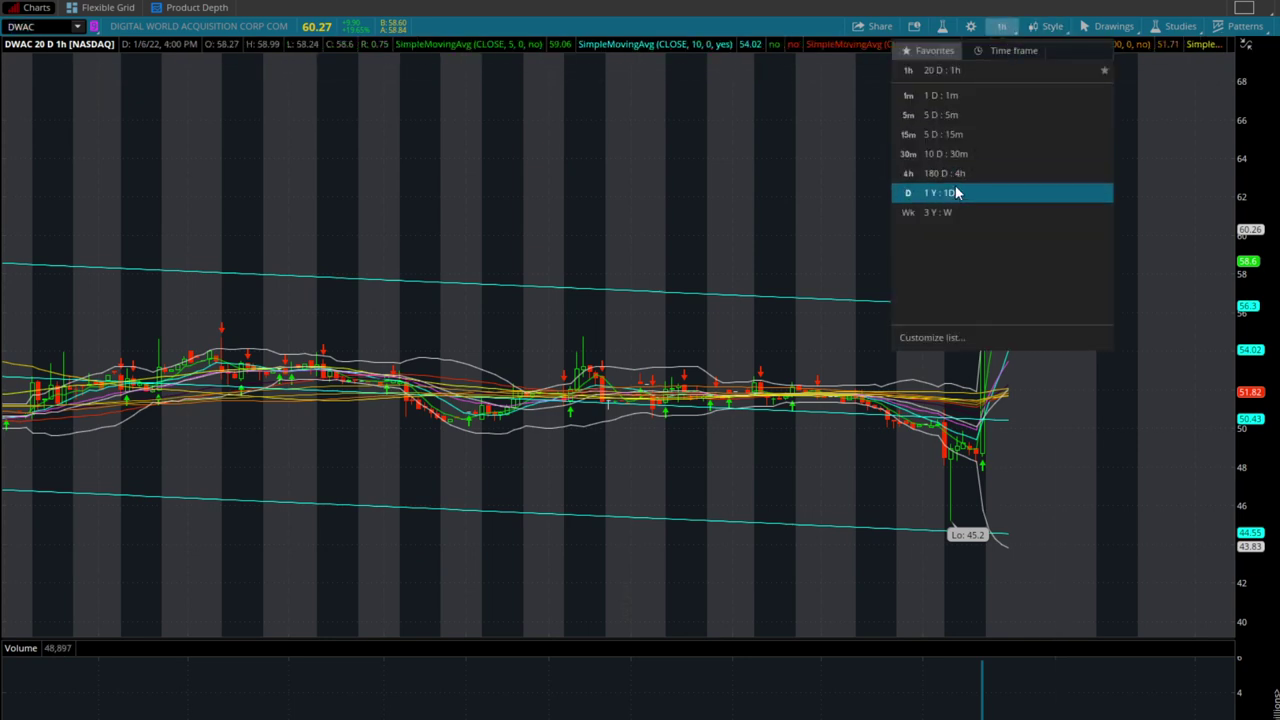
{"action": "left_click", "coordinate": [960, 193]}
{"action": "left_click_drag", "start_coordinate": [154, 415], "coordinate": [49, 428]}
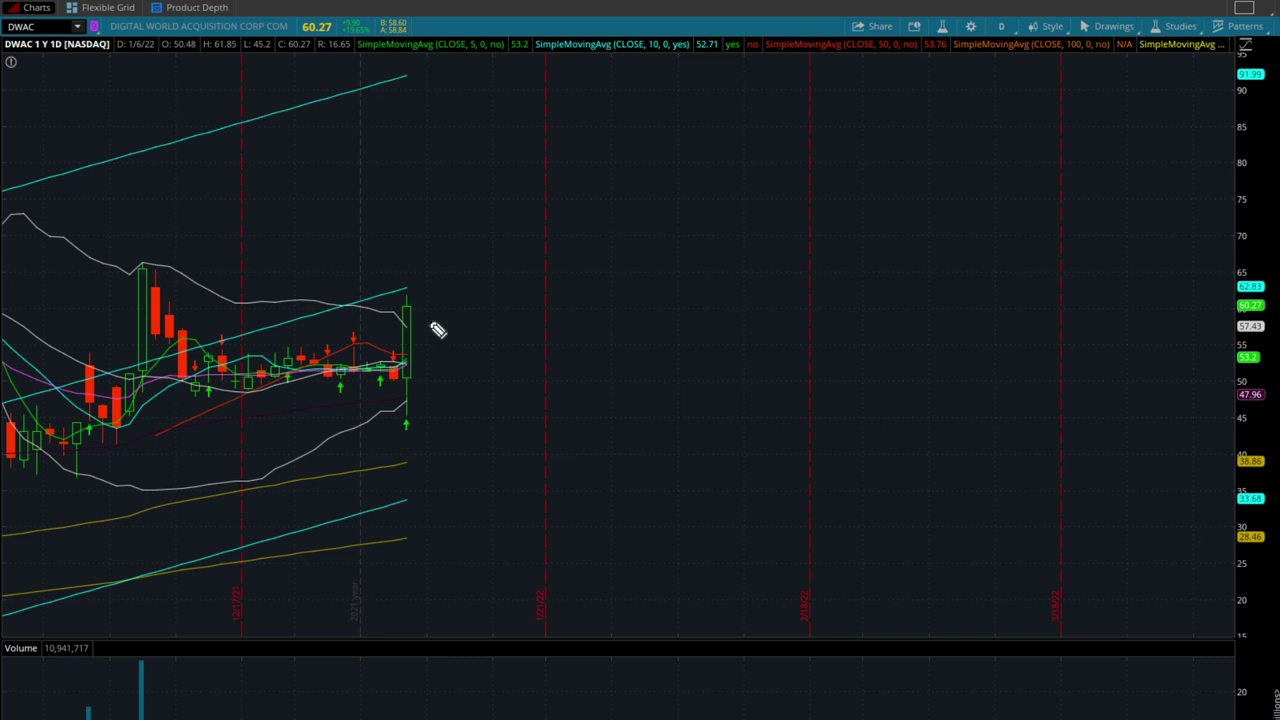
Circle the top of the latest daily candle and underline the resistance near 55 freehand, clearing each temporary mark
{"action": "mouse_move", "coordinate": [432, 279]}
{"action": "left_mouse_down"}
{"action": "mouse_move", "coordinate": [386, 296]}
{"action": "mouse_move", "coordinate": [445, 315]}
{"action": "mouse_move", "coordinate": [432, 274]}
{"action": "left_mouse_up"}
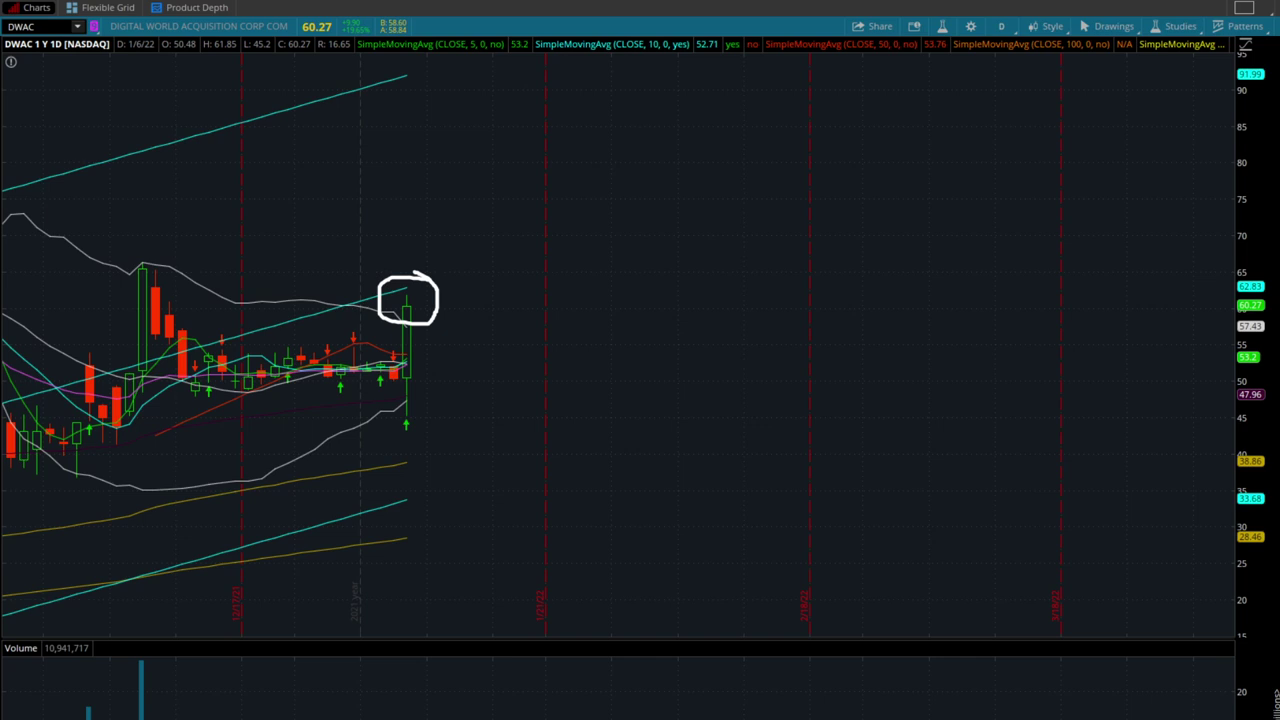
{"action": "key", "text": "e"}
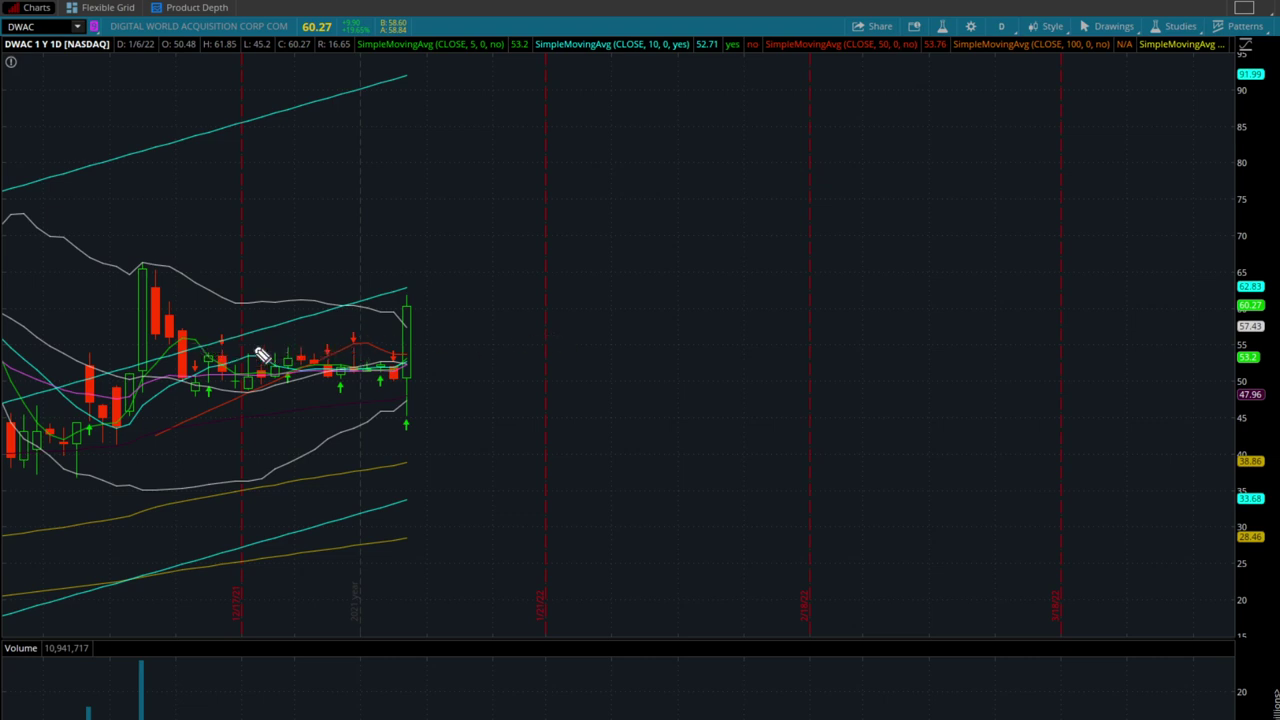
{"action": "left_click_drag", "start_coordinate": [210, 346], "coordinate": [464, 341]}
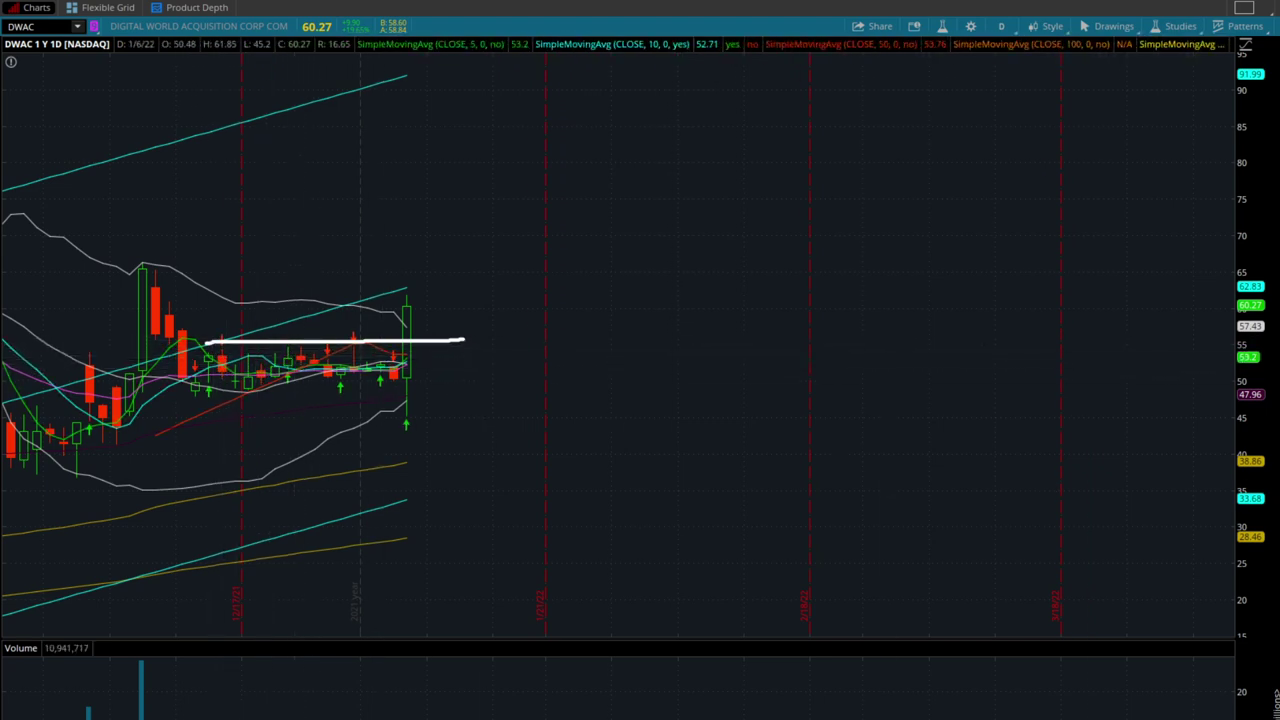
{"action": "key", "text": "Escape"}
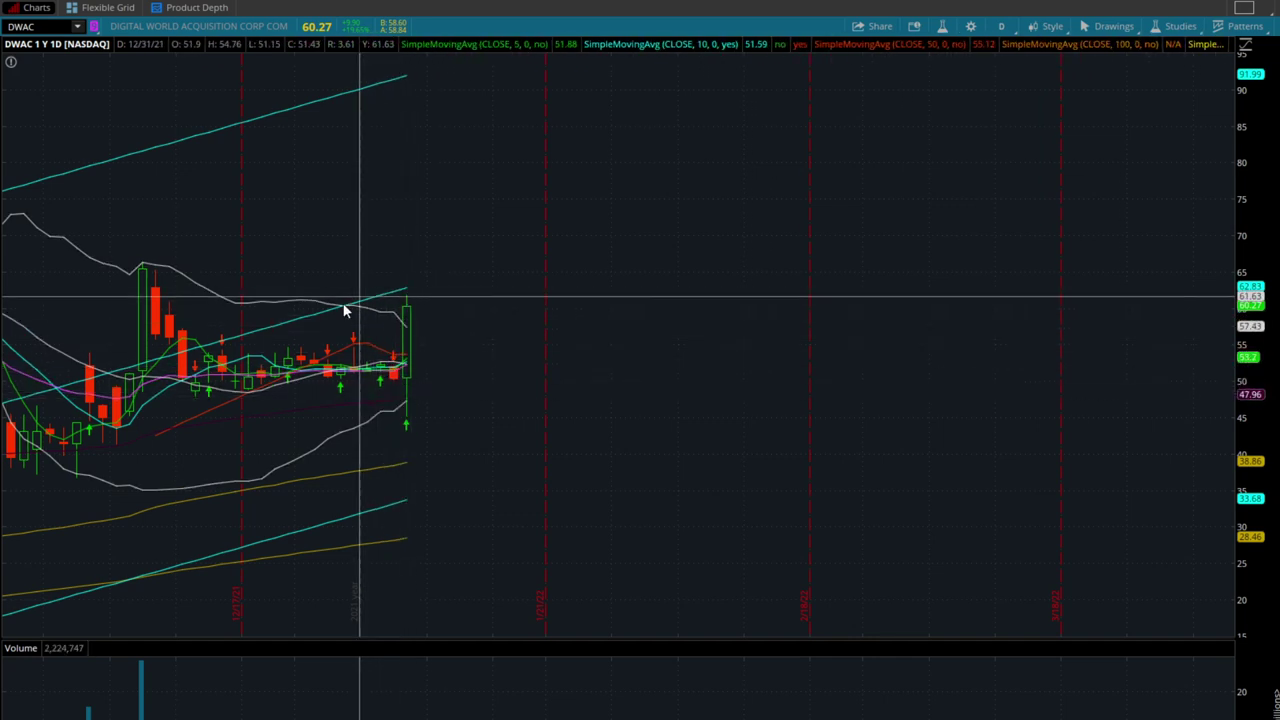
Add a horizontal price level at about $62.08, just above the latest daily candle's high
{"action": "right_click", "coordinate": [426, 293]}
{"action": "mouse_move", "coordinate": [500, 419]}
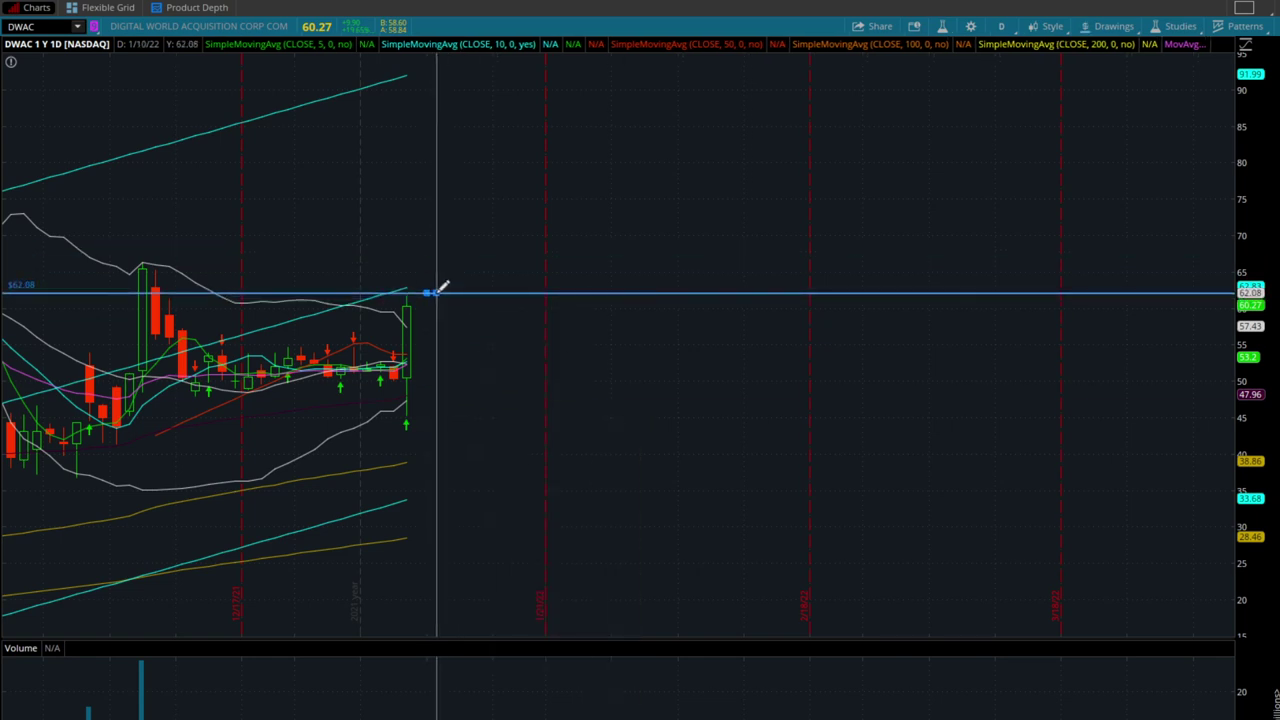
{"action": "left_click", "coordinate": [438, 292]}
Switch to the 20-day hourly chart (20 D : 1h) and add a price level at about $64.8 at the spike's high
{"action": "left_click", "coordinate": [1001, 27]}
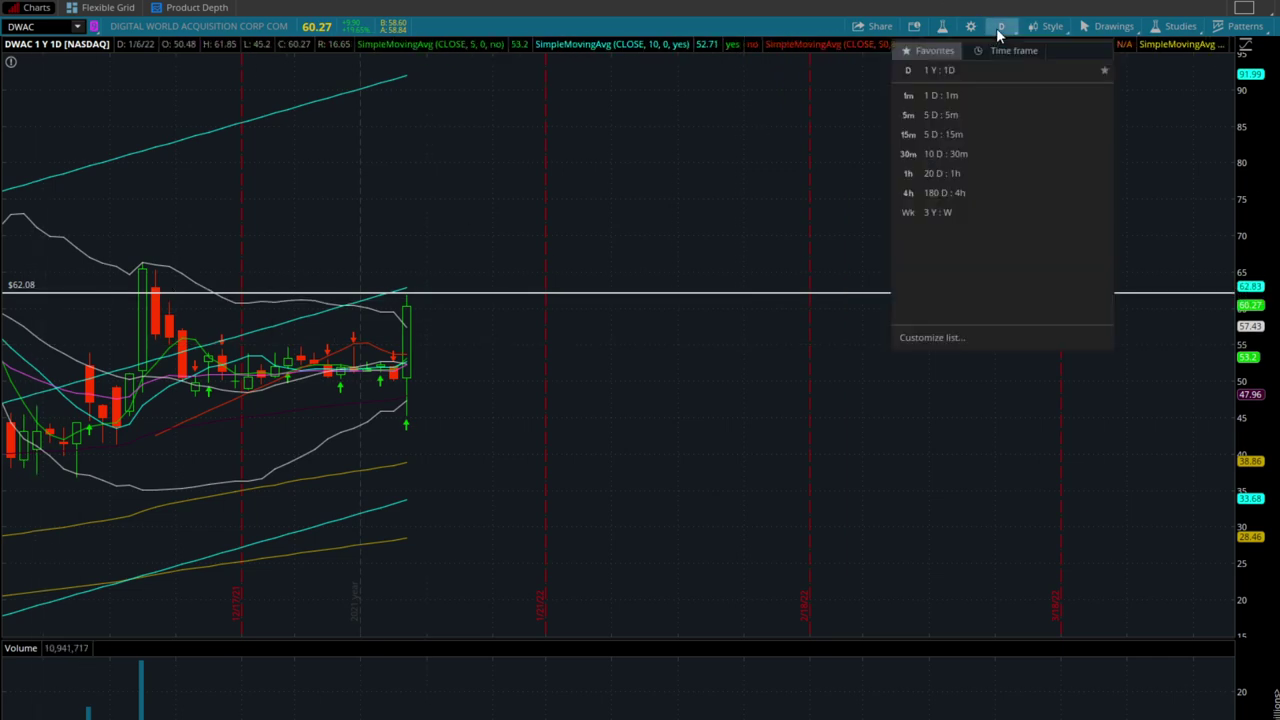
{"action": "left_click", "coordinate": [953, 175]}
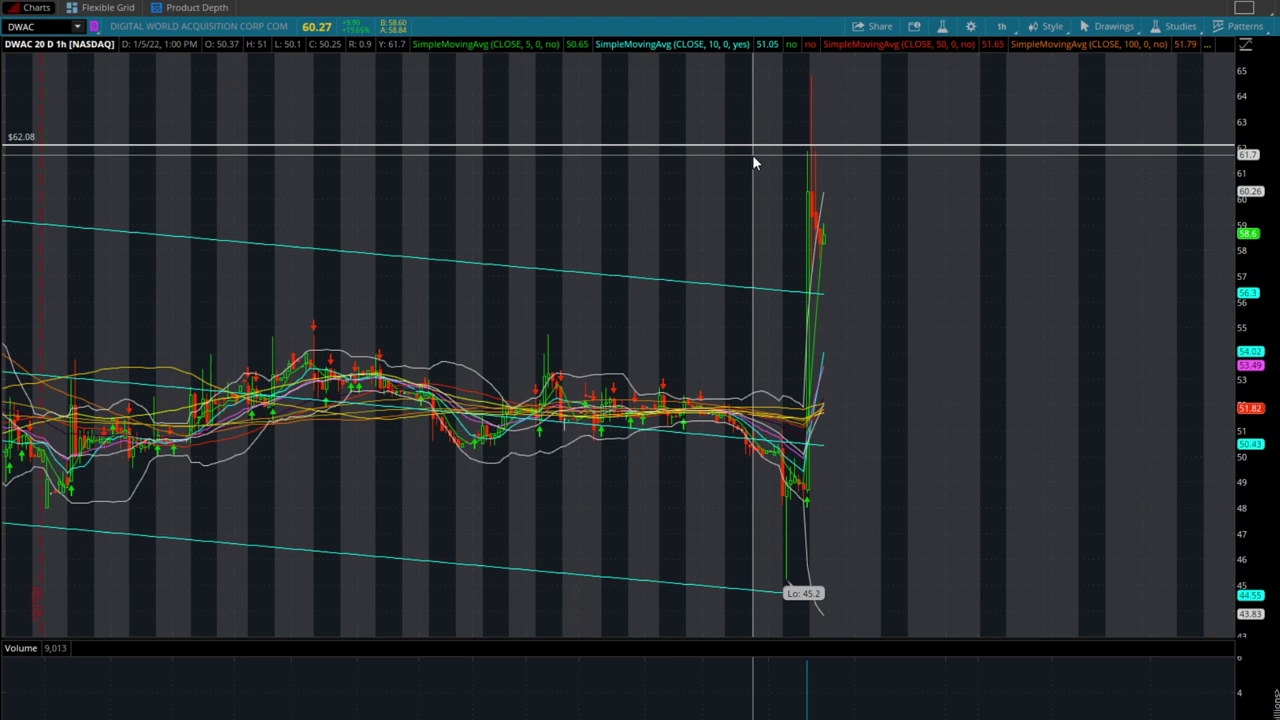
{"action": "right_click", "coordinate": [775, 77]}
{"action": "mouse_move", "coordinate": [850, 200]}
{"action": "left_click", "coordinate": [943, 200]}
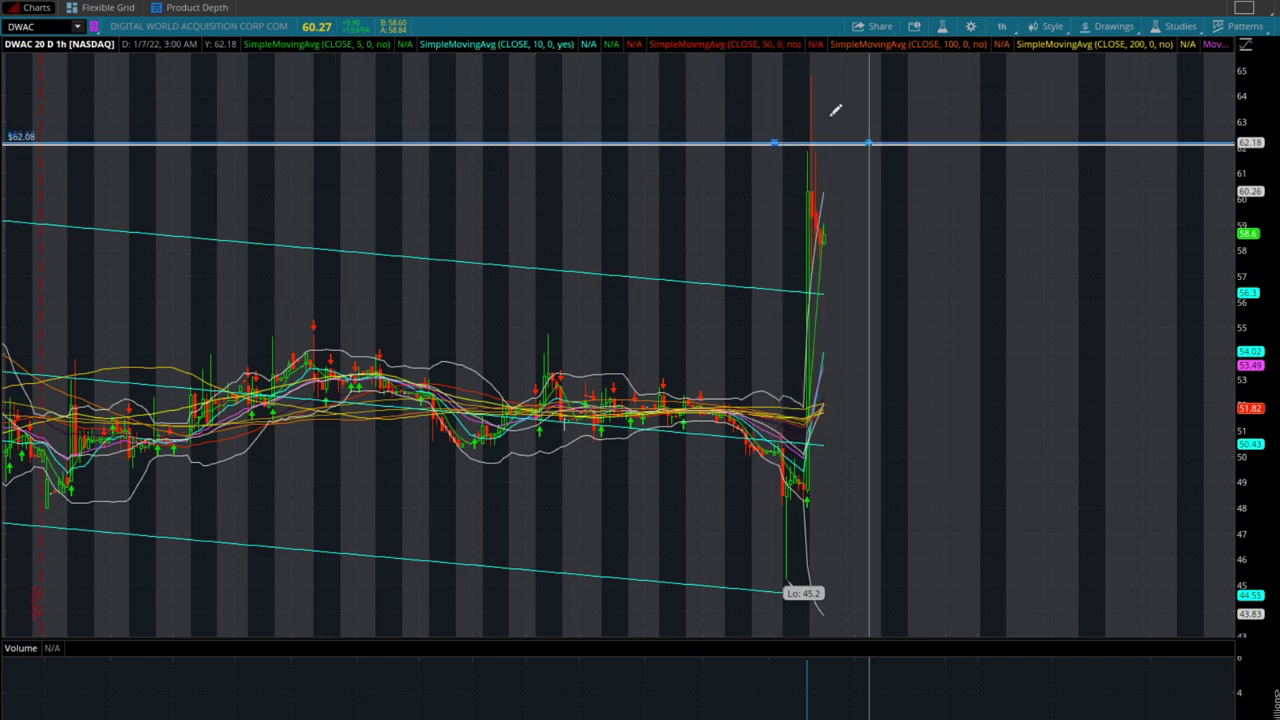
{"action": "left_click", "coordinate": [757, 72]}
Return to the 1-year daily chart and remove the $64.8 price level
{"action": "left_click", "coordinate": [1001, 26]}
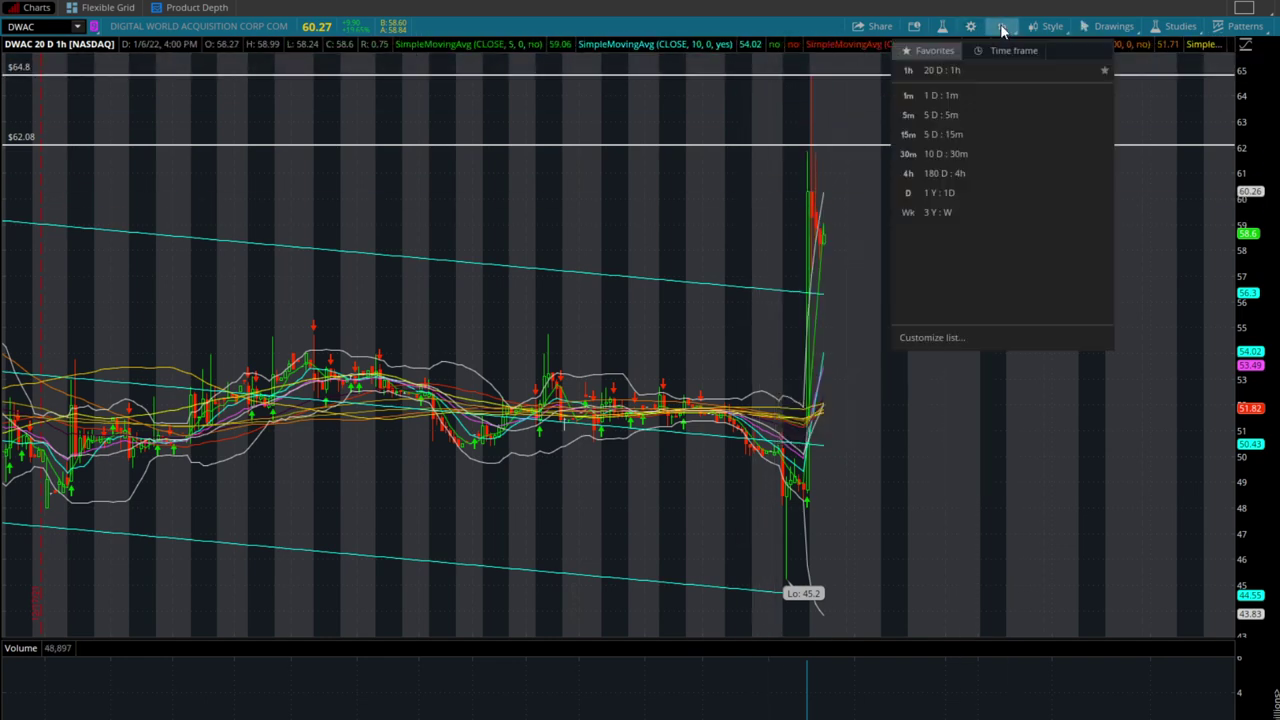
{"action": "left_click", "coordinate": [960, 191]}
{"action": "left_click_drag", "start_coordinate": [208, 402], "coordinate": [5, 400]}
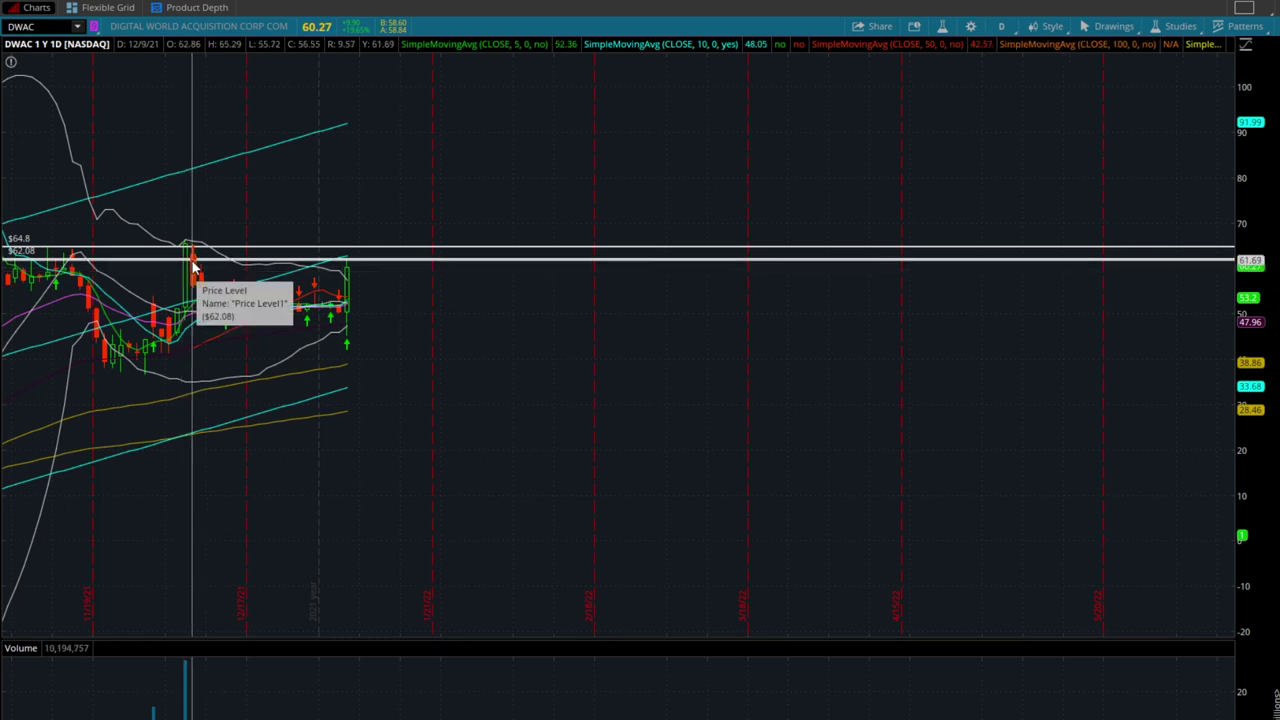
{"action": "right_click", "coordinate": [240, 254]}
{"action": "left_click", "coordinate": [332, 324]}
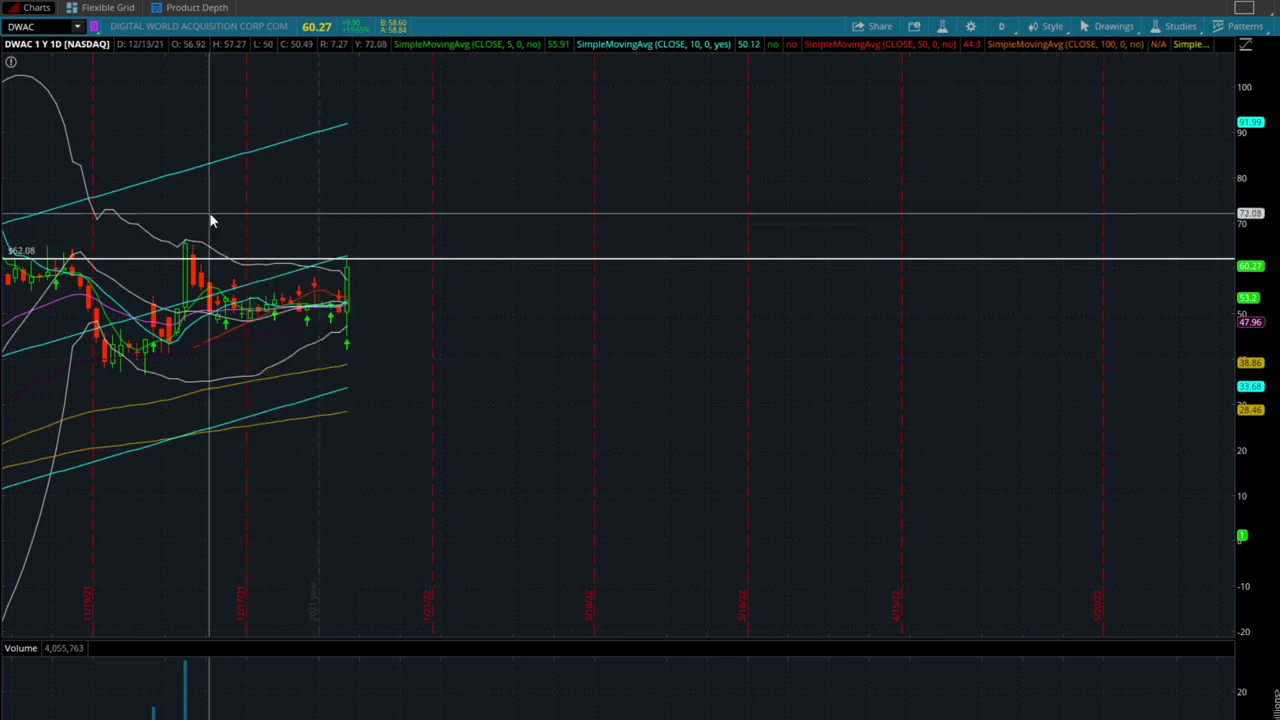
Add a horizontal price level at about $66.35, at the top of the early-December spike on the daily chart
{"action": "right_click", "coordinate": [214, 251]}
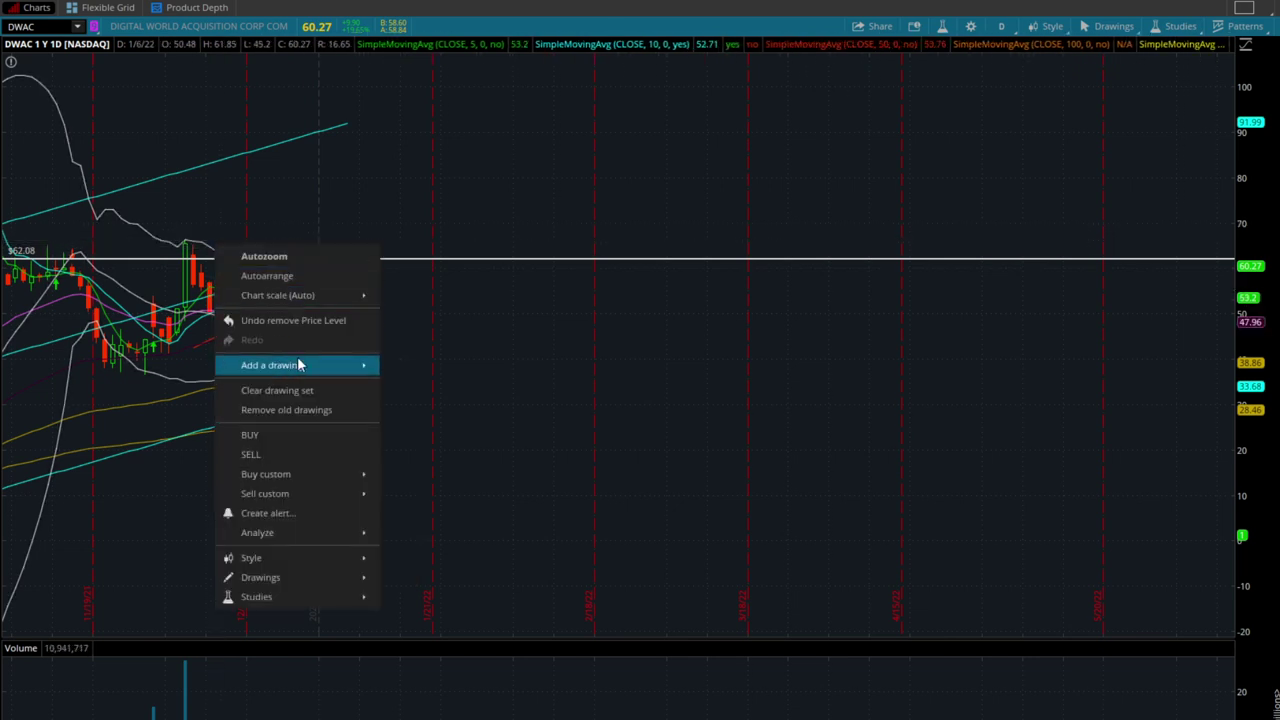
{"action": "mouse_move", "coordinate": [340, 365]}
{"action": "left_click", "coordinate": [393, 369]}
{"action": "left_click", "coordinate": [205, 236]}
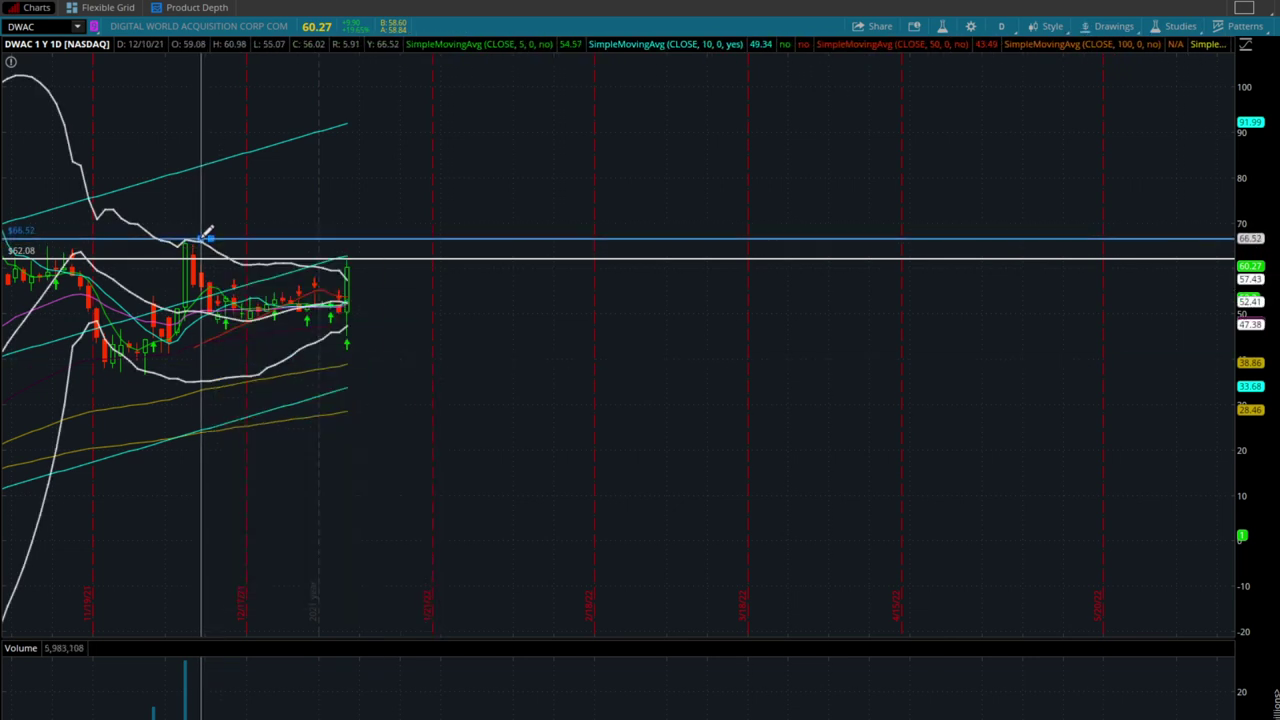
{"action": "left_click", "coordinate": [206, 240]}
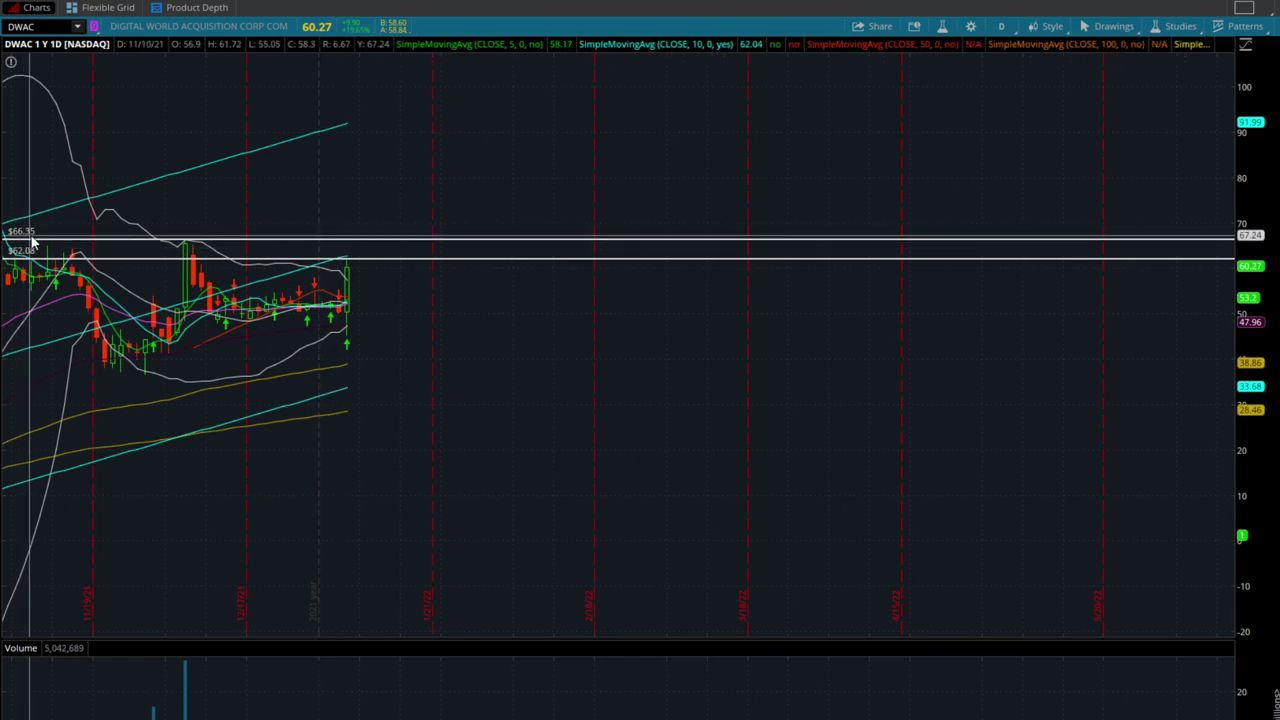
Switch the chart to the 20-day hourly time frame (20 D : 1h), focused on the latest candles
{"action": "left_click", "coordinate": [1005, 27]}
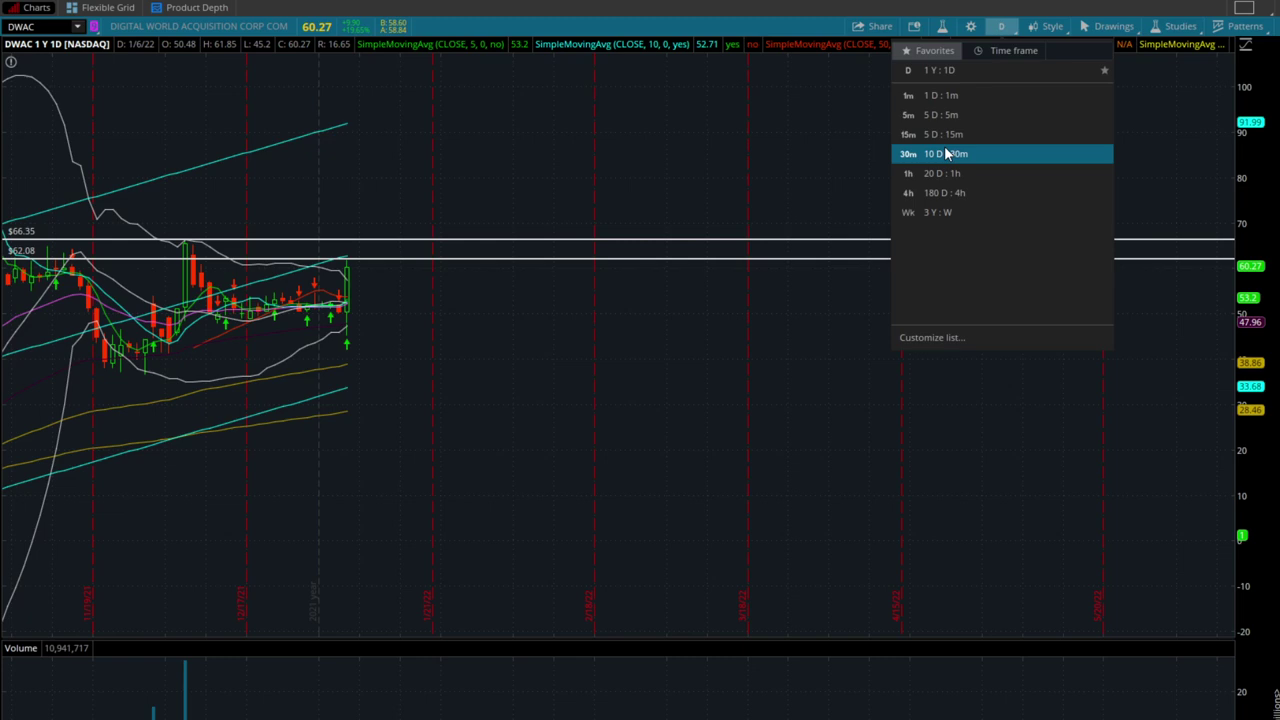
{"action": "left_click", "coordinate": [940, 172]}
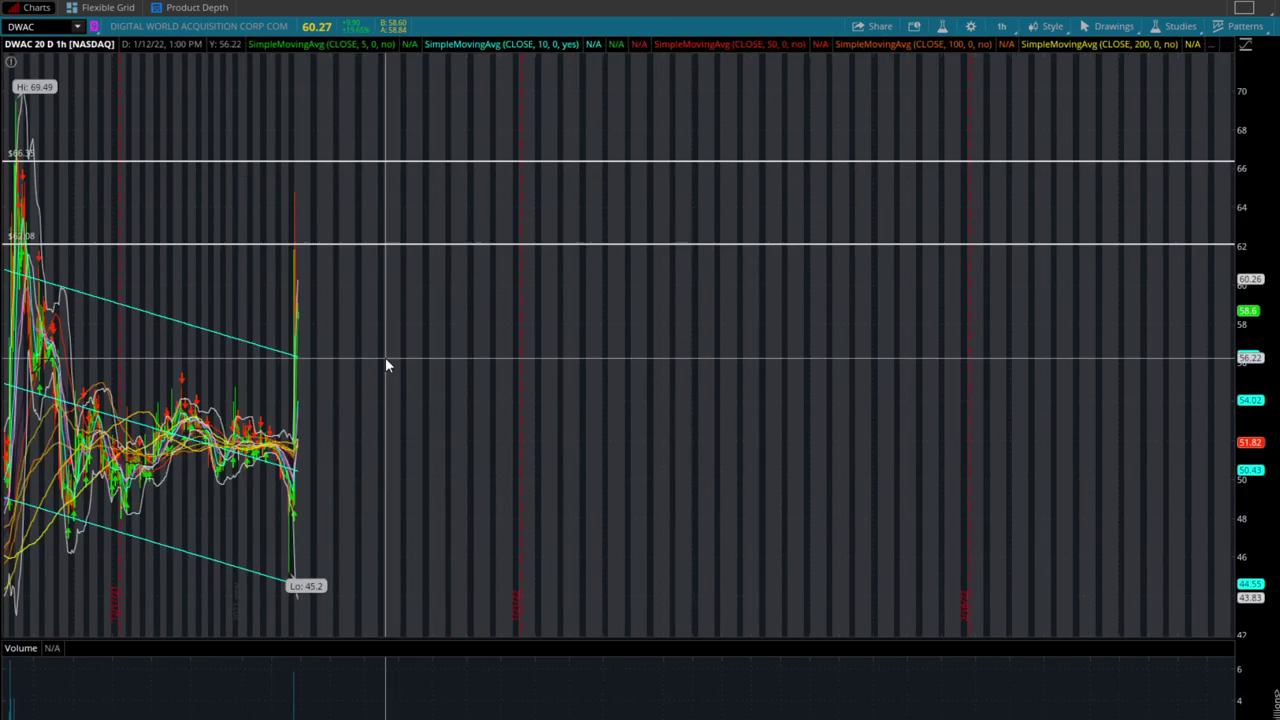
{"action": "left_click_drag", "start_coordinate": [385, 357], "coordinate": [210, 374]}
{"action": "left_click_drag", "start_coordinate": [681, 400], "coordinate": [393, 404]}
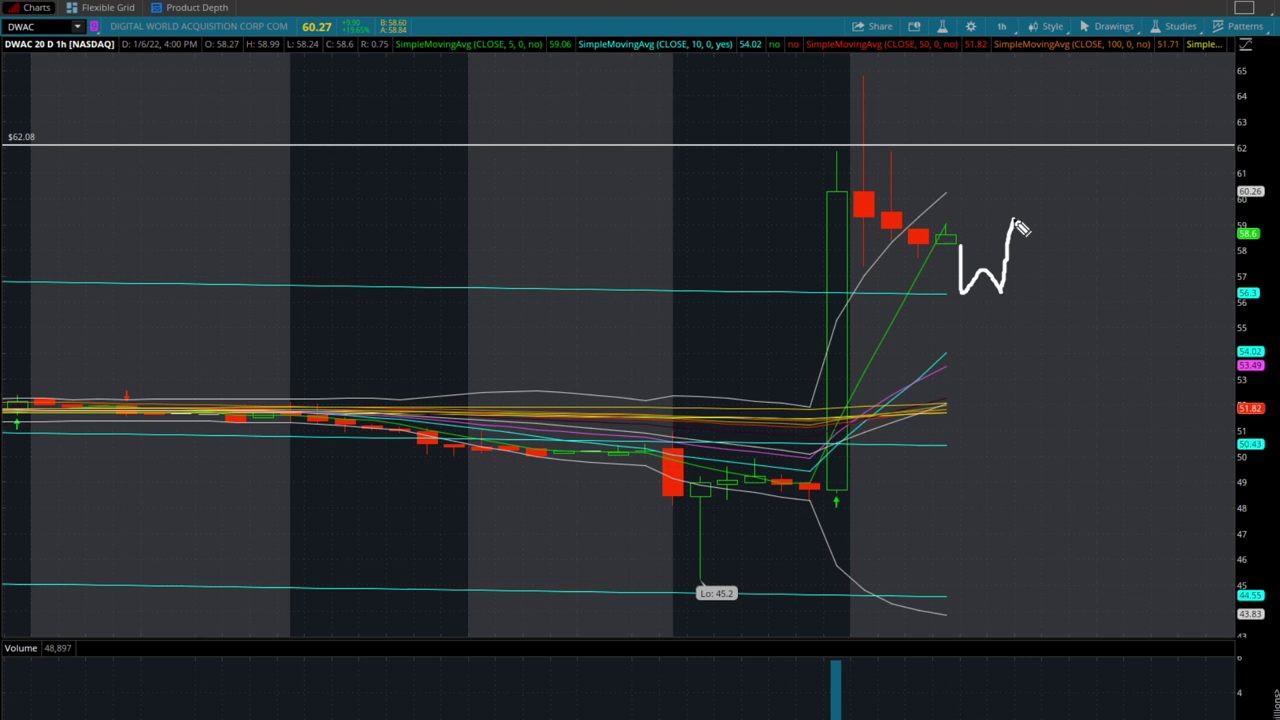
Sketch a W-shaped dip after the latest hourly candle with a horizontal line near 58.6, and erase both marks
{"action": "left_click_drag", "start_coordinate": [1014, 222], "coordinate": [1015, 214]}
{"action": "left_click_drag", "start_coordinate": [897, 233], "coordinate": [1066, 240]}
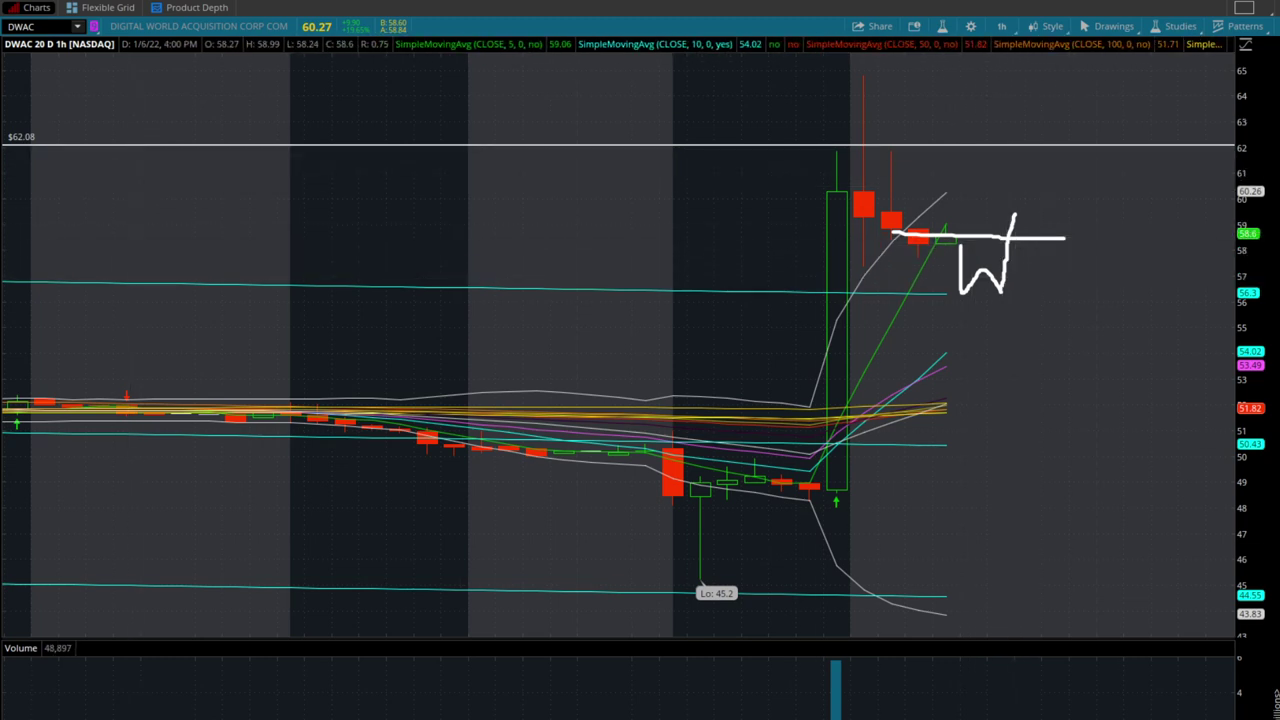
{"action": "key", "text": "ctrl+z"}
{"action": "key", "text": "ctrl+z"}
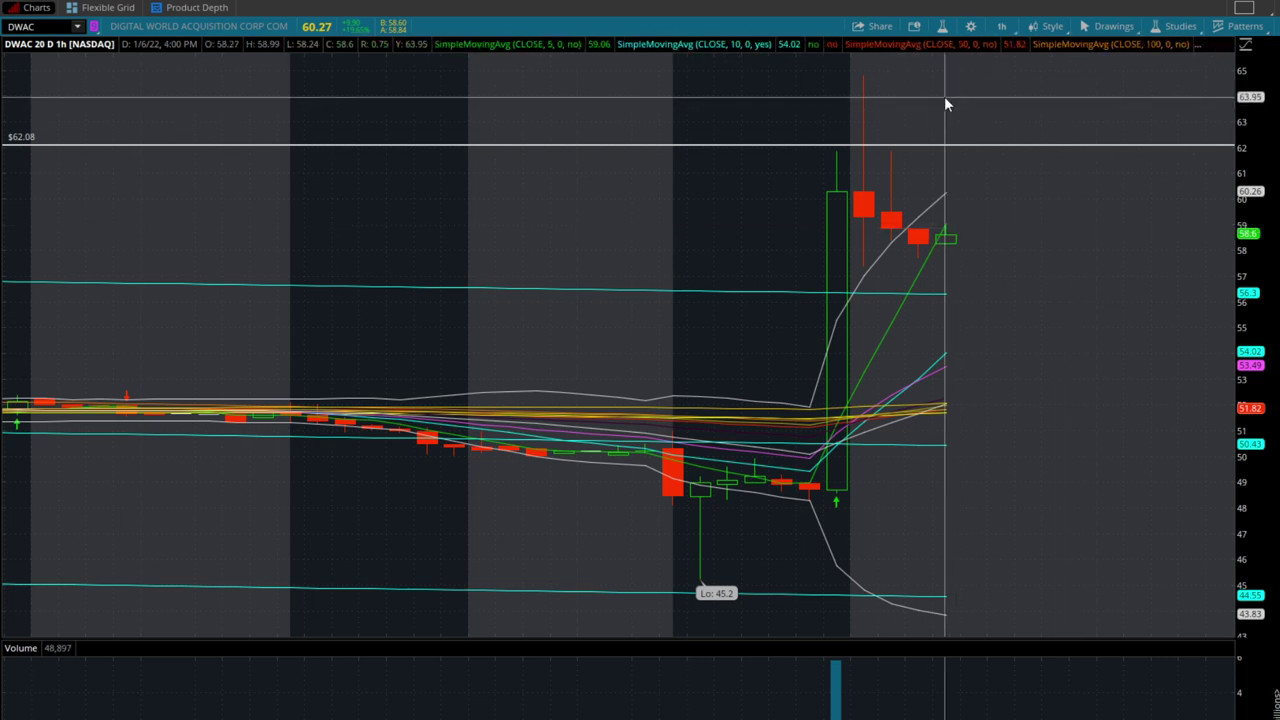
Sketch a double bottom on a support line near 53 with a stepped rally above $66.35, and clear the sketch
{"action": "left_click_drag", "start_coordinate": [1253, 100], "coordinate": [1253, 118]}
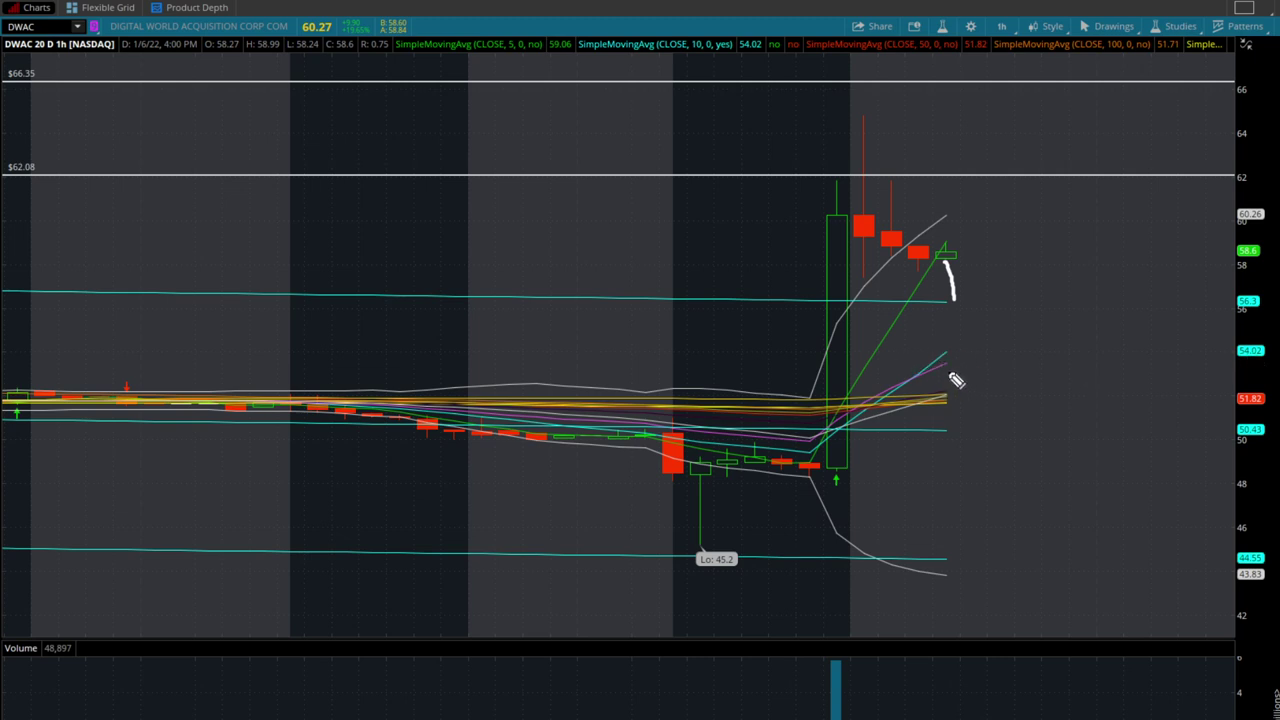
{"action": "left_click_drag", "start_coordinate": [957, 296], "coordinate": [959, 337]}
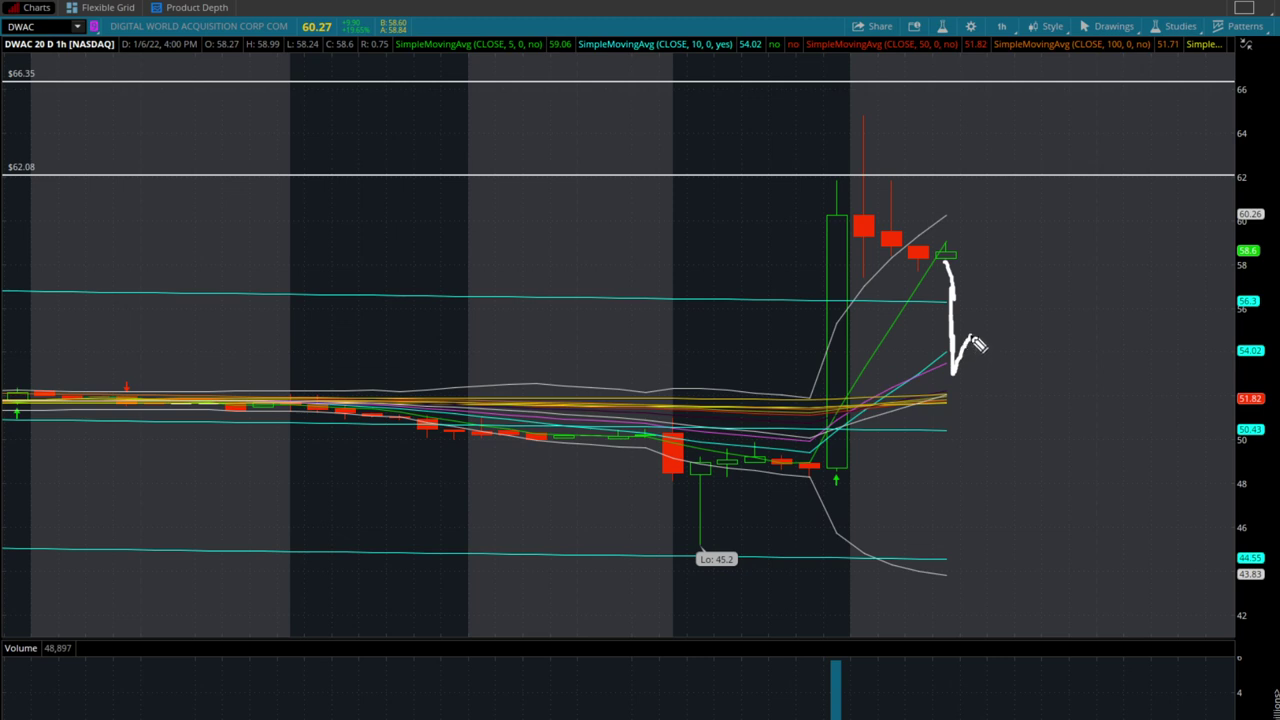
{"action": "left_click_drag", "start_coordinate": [886, 381], "coordinate": [1077, 380]}
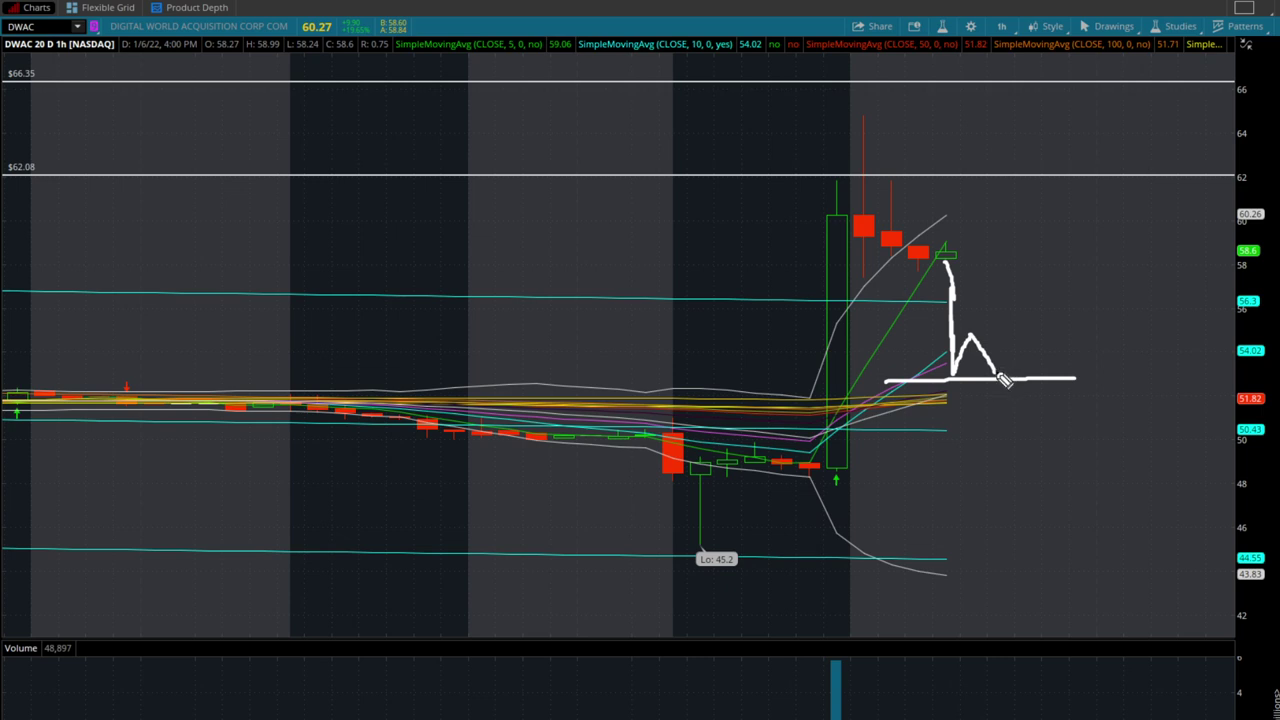
{"action": "left_click_drag", "start_coordinate": [1000, 377], "coordinate": [1017, 266]}
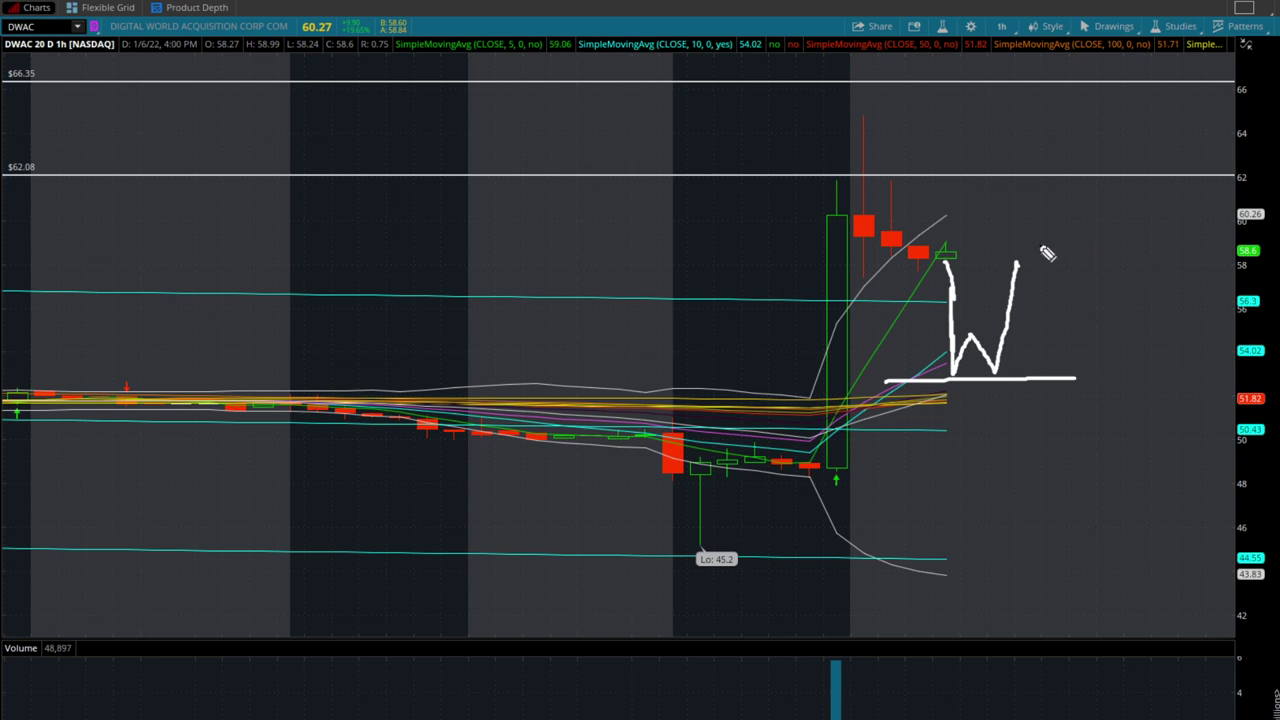
{"action": "mouse_move", "coordinate": [1016, 265]}
{"action": "left_mouse_down"}
{"action": "mouse_move", "coordinate": [1034, 179]}
{"action": "mouse_move", "coordinate": [1050, 216]}
{"action": "mouse_move", "coordinate": [1096, 121]}
{"action": "mouse_move", "coordinate": [1123, 168]}
{"action": "mouse_move", "coordinate": [1141, 72]}
{"action": "left_mouse_up"}
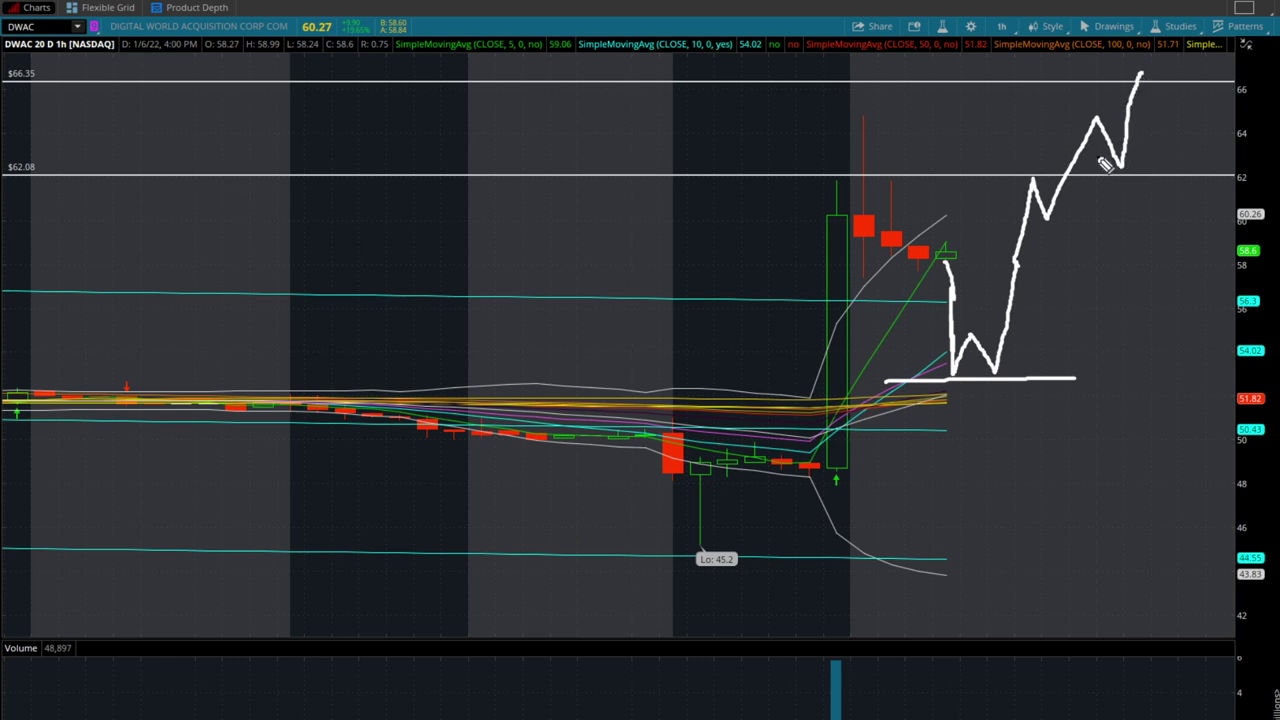
{"action": "key", "text": "ctrl+z"}
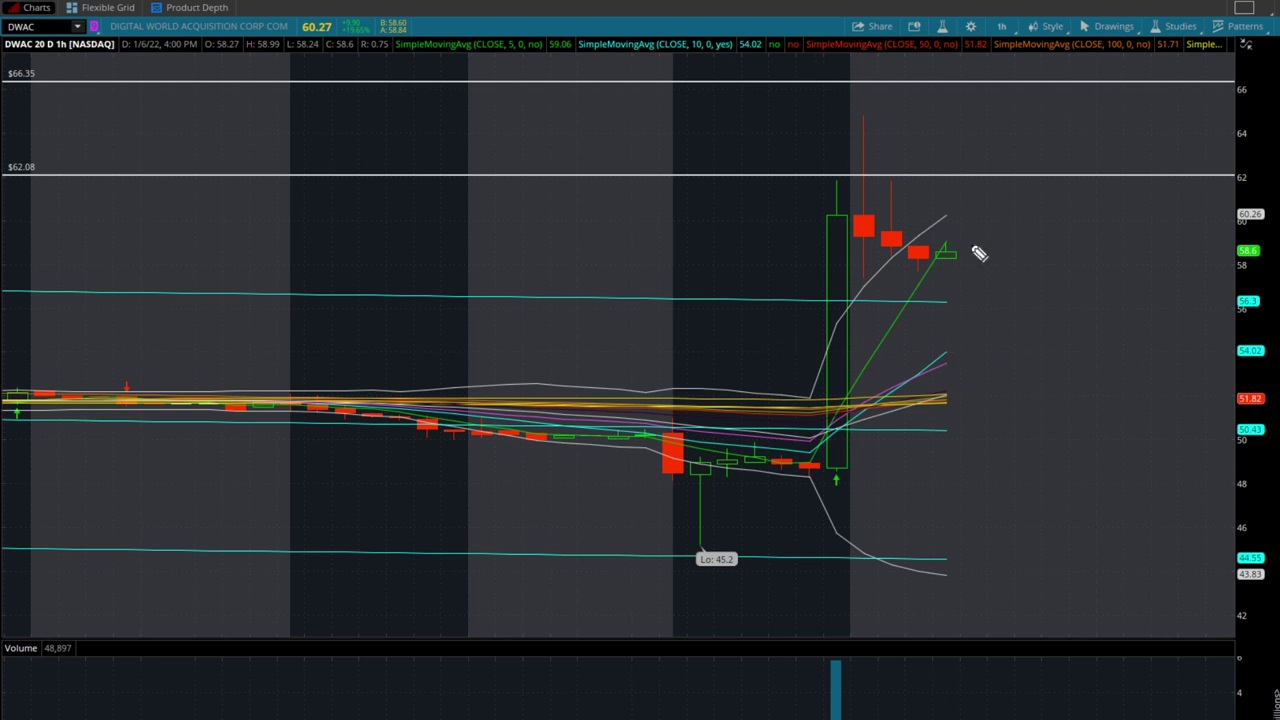
Sketch a rise to a resistance line near 64 and a sharp rejection down to about 57, and erase the sketch
{"action": "mouse_move", "coordinate": [951, 246]}
{"action": "left_mouse_down"}
{"action": "mouse_move", "coordinate": [992, 120]}
{"action": "mouse_move", "coordinate": [1022, 125]}
{"action": "left_mouse_up"}
{"action": "left_click_drag", "start_coordinate": [824, 129], "coordinate": [1120, 120]}
{"action": "left_click_drag", "start_coordinate": [998, 128], "coordinate": [1049, 283]}
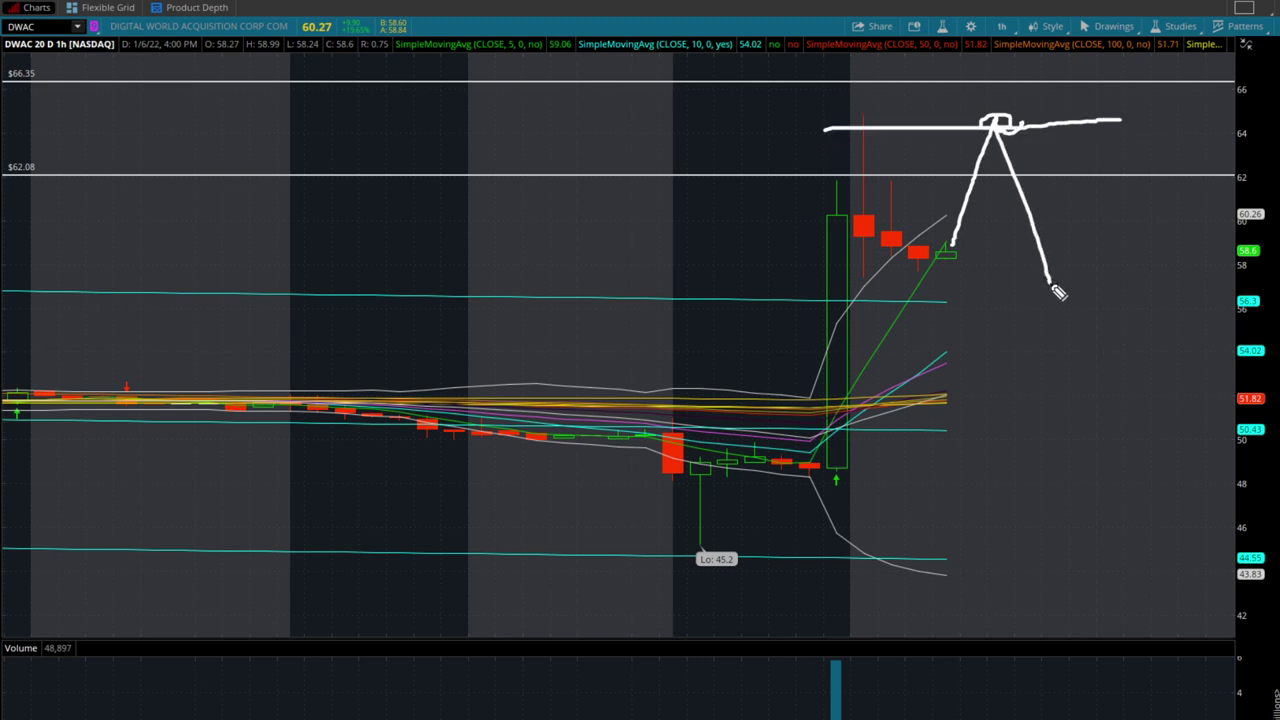
{"action": "key", "text": "ctrl+z"}
{"action": "key", "text": "ctrl+z"}
{"action": "key", "text": "ctrl+z"}
{"action": "key", "text": "ctrl+z"}
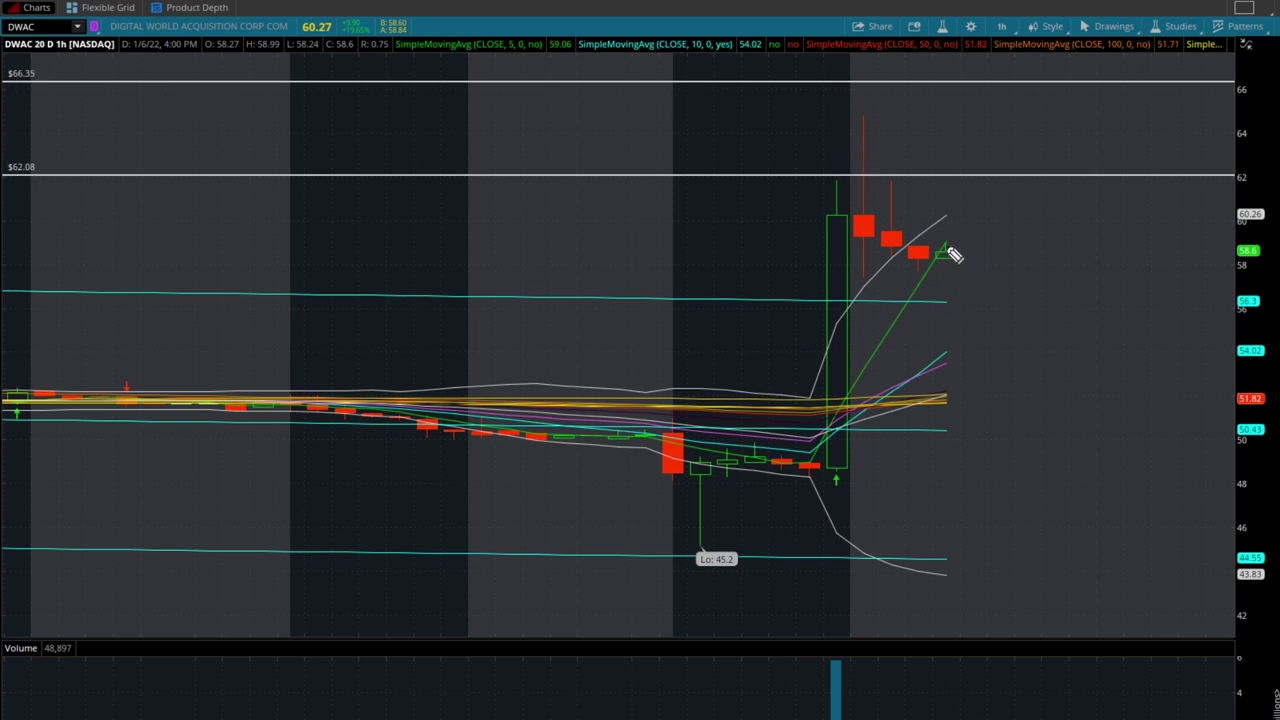
Sketch a breakout from the latest candle through a line drawn along the $62.08 level, and erase the sketch
{"action": "mouse_move", "coordinate": [950, 254]}
{"action": "left_mouse_down"}
{"action": "mouse_move", "coordinate": [974, 163]}
{"action": "mouse_move", "coordinate": [985, 179]}
{"action": "left_mouse_up"}
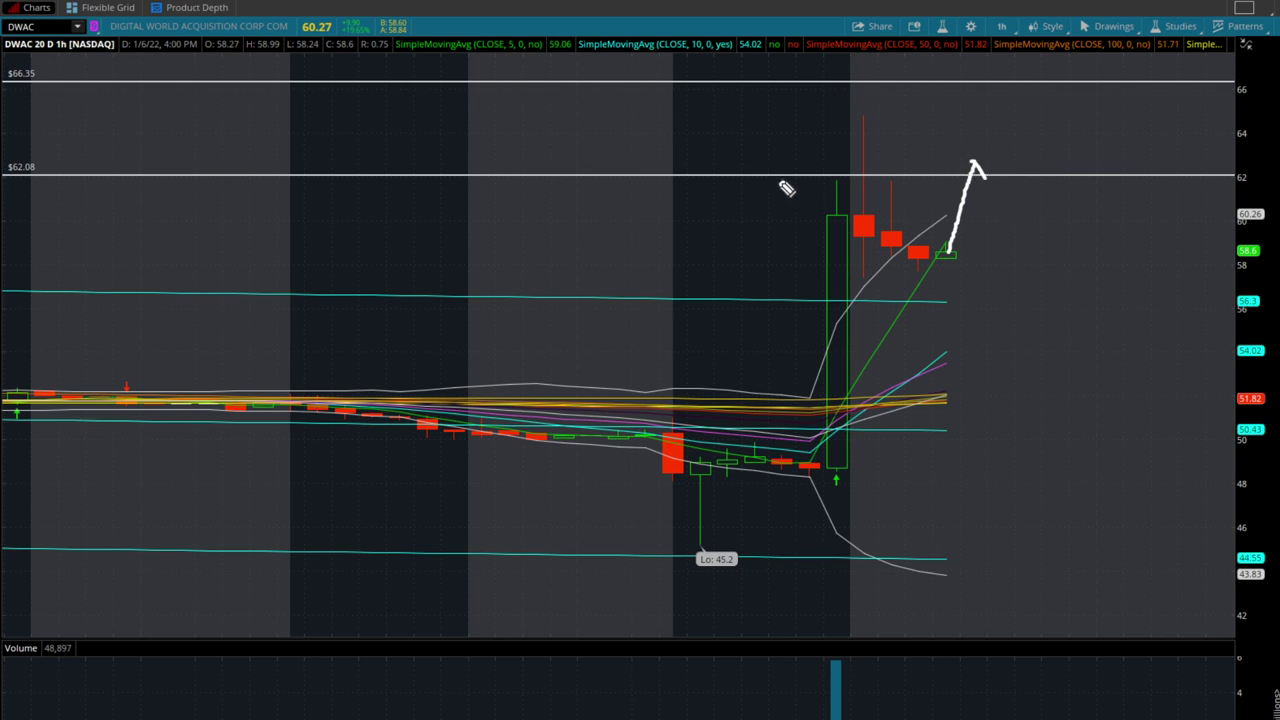
{"action": "left_click_drag", "start_coordinate": [775, 179], "coordinate": [1090, 188]}
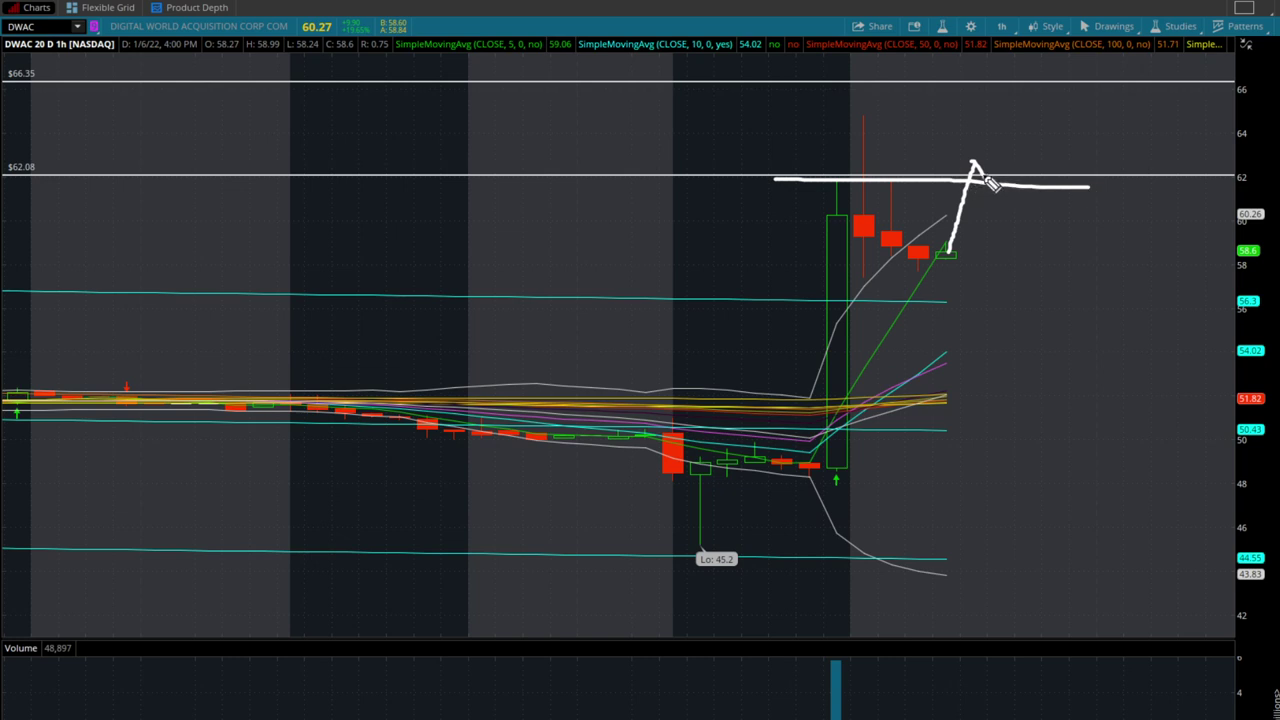
{"action": "left_click_drag", "start_coordinate": [983, 179], "coordinate": [1020, 126]}
{"action": "key", "text": "ctrl+z"}
{"action": "key", "text": "ctrl+z"}
{"action": "key", "text": "ctrl+z"}
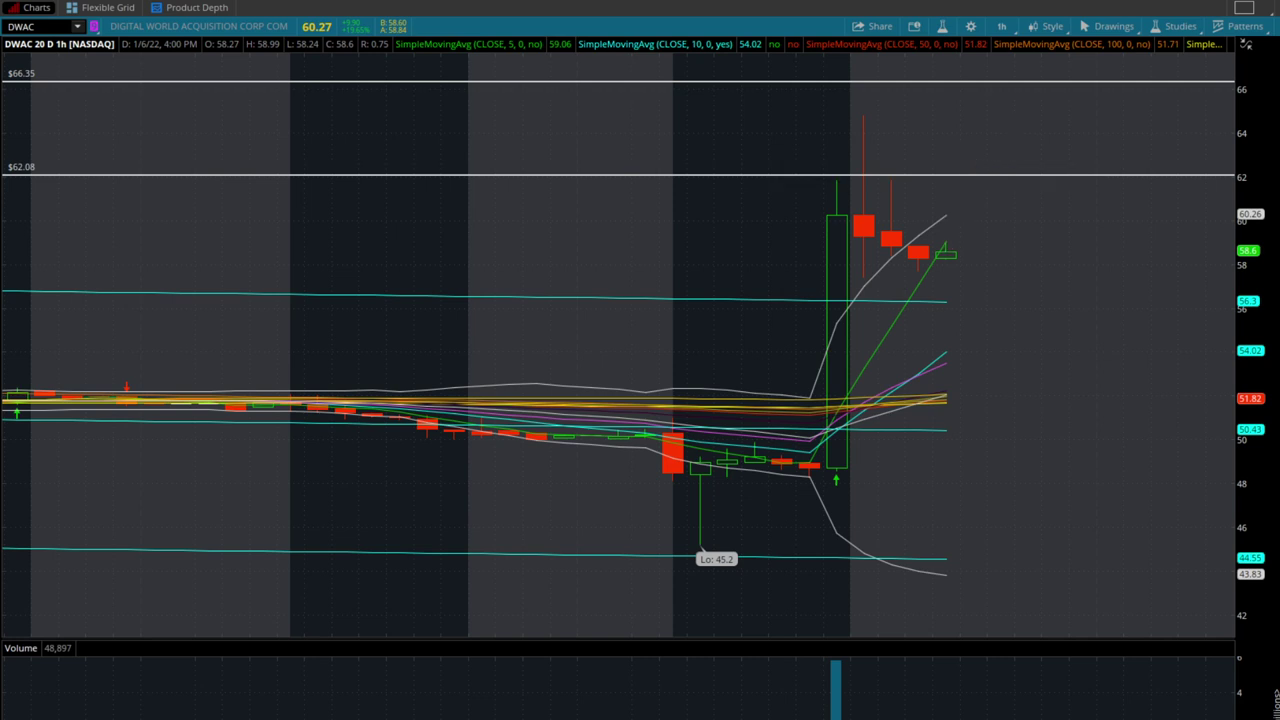